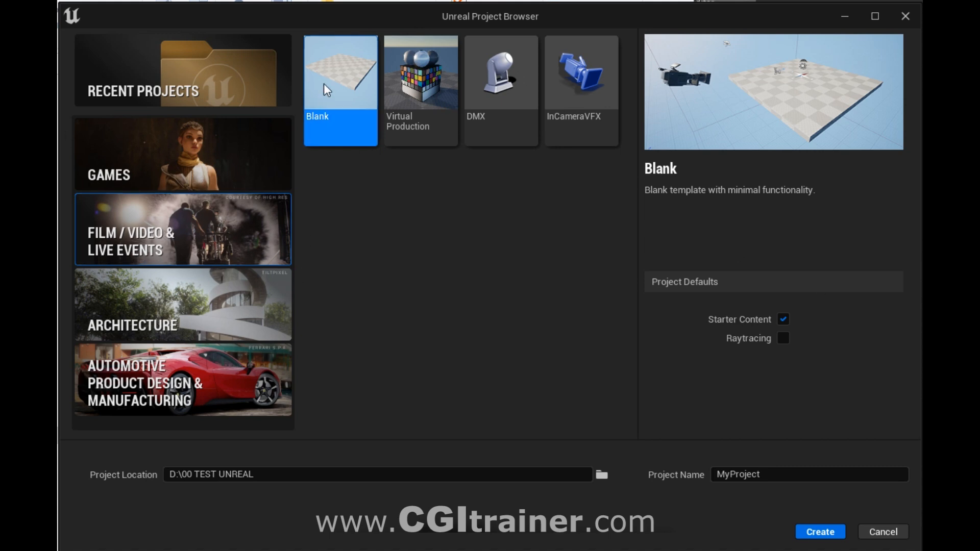
# Step: Name the blank project Render_Camera and create it
pyautogui.click(793, 473)
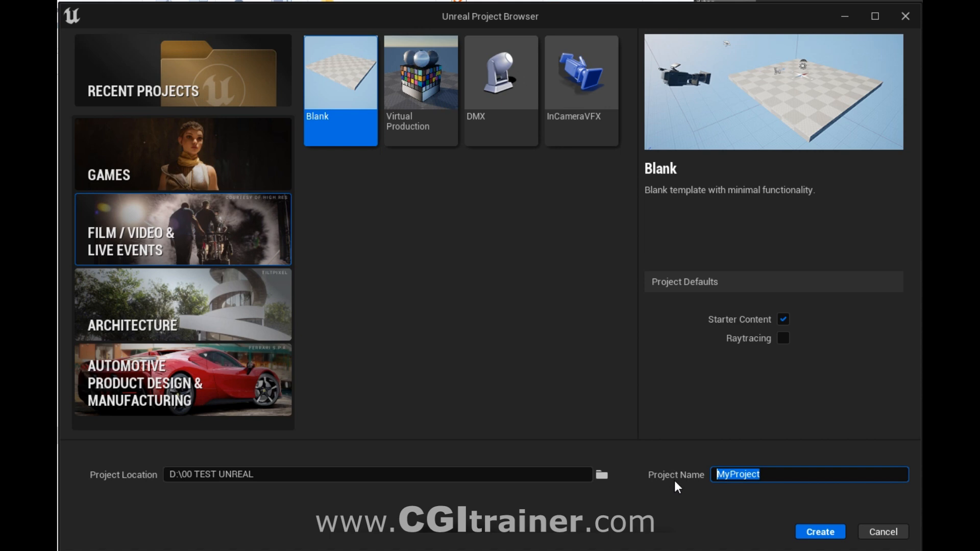
pyautogui.write('RENDE-CAMERA')
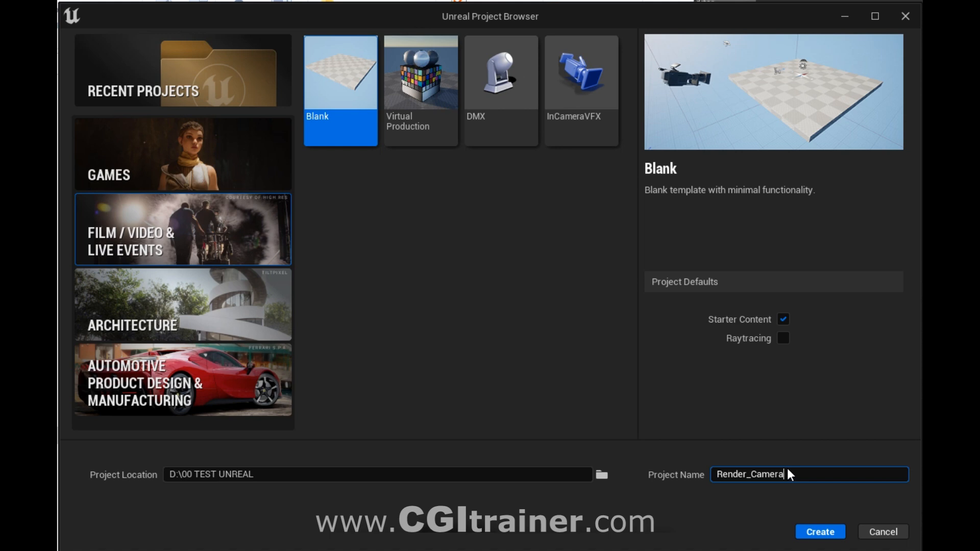
pyautogui.click(822, 533)
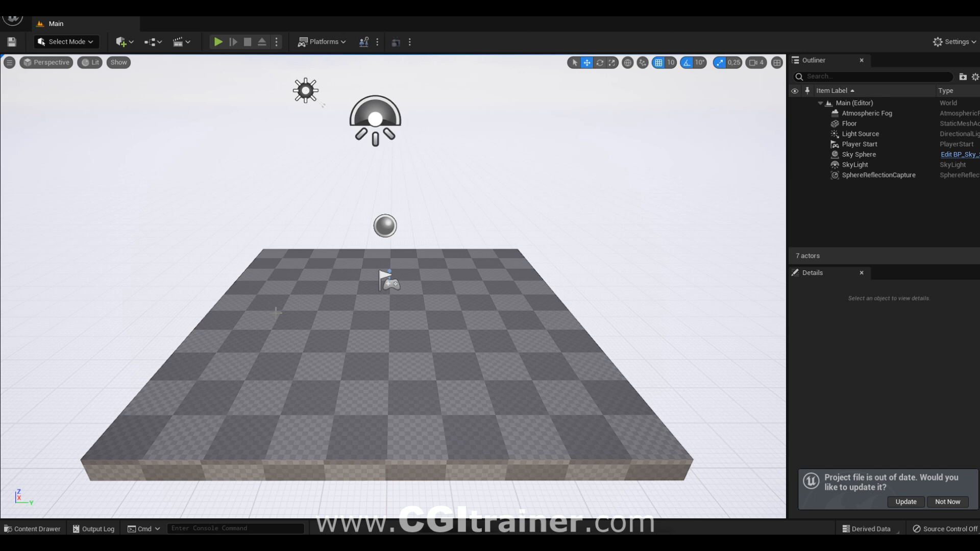
# Step: Import Buste.fbx into the Content folder as a static mesh, setting its uniform import scale
pyautogui.hotkey('ctrl', 'space')
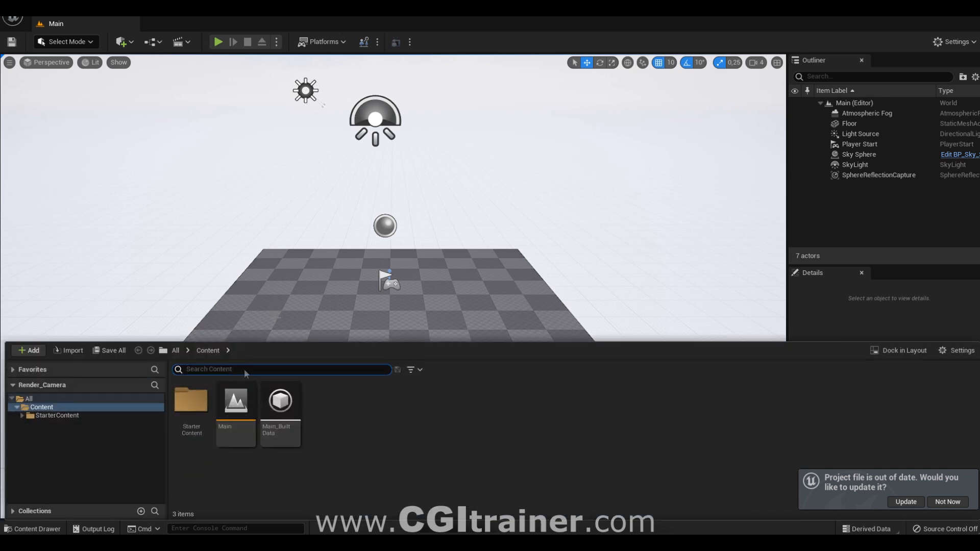
pyautogui.click(72, 348)
pyautogui.doubleClick(293, 175)
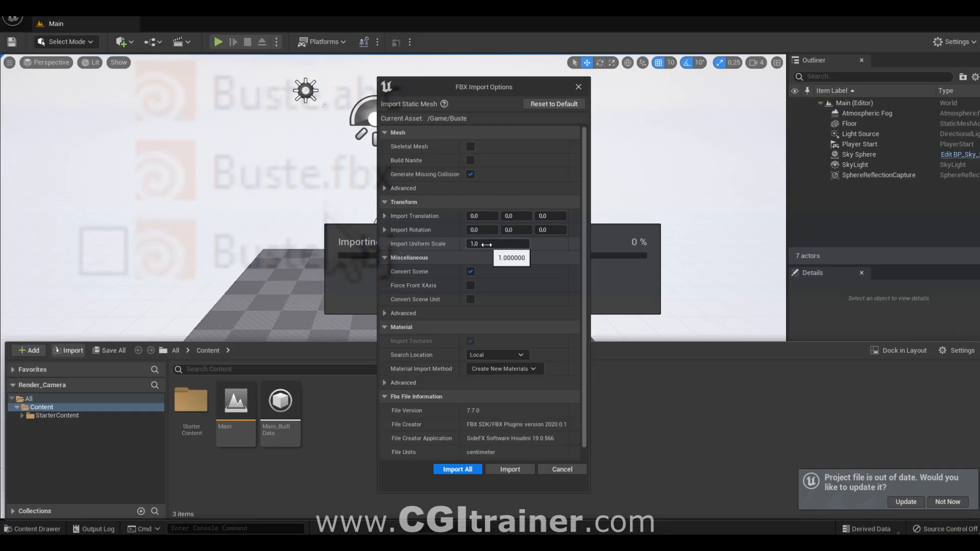
pyautogui.click(488, 244)
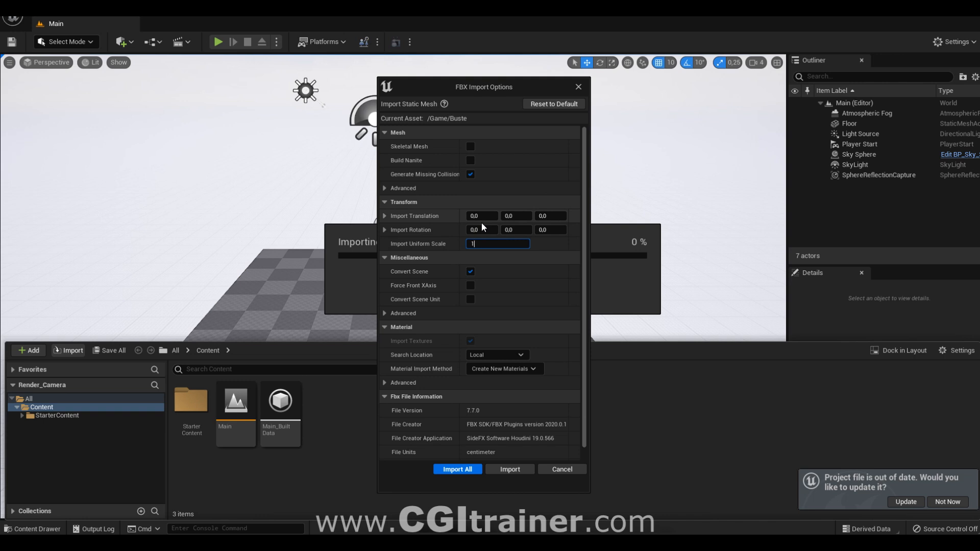
pyautogui.click(455, 469)
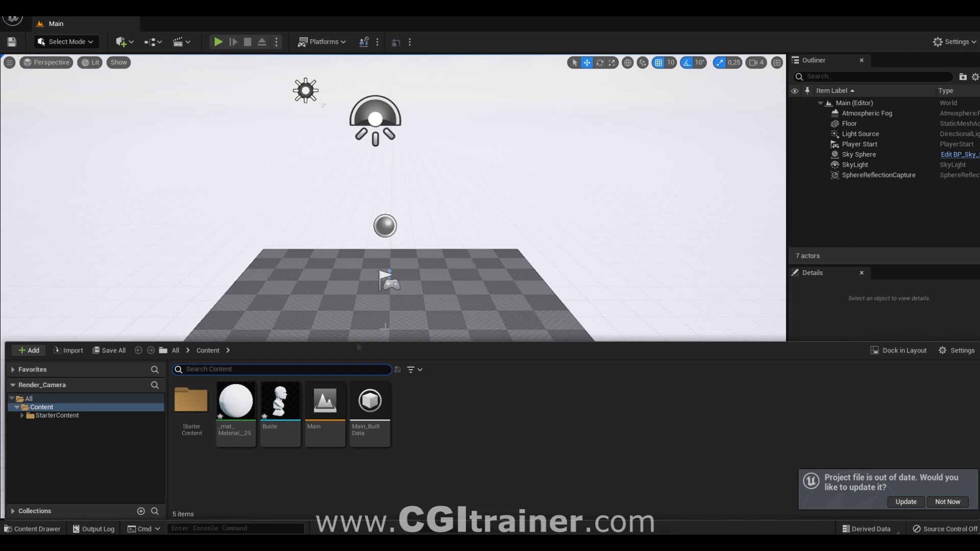
# Step: Place the Buste mesh near the middle of the floor and rotate it 180° about the vertical axis
pyautogui.moveTo(280, 403); pyautogui.dragTo(389, 324)
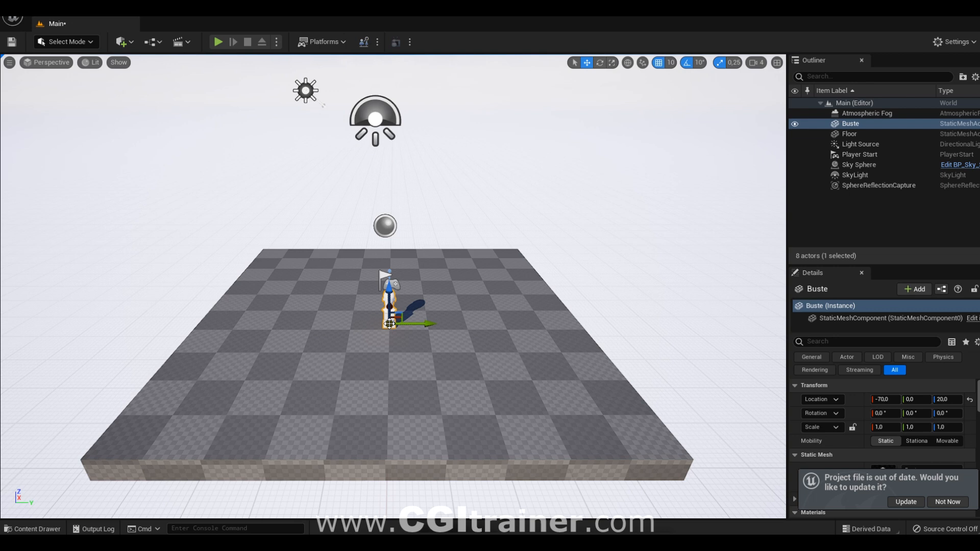
pyautogui.press('f')
pyautogui.press('e')
pyautogui.moveTo(350, 466); pyautogui.dragTo(243, 412)
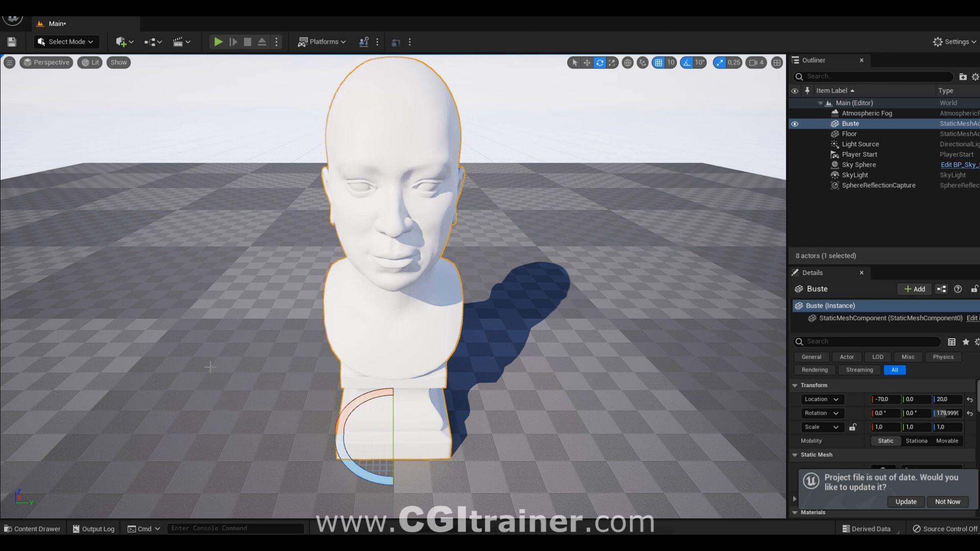
# Step: Add a level sequence named RENDERING in the Content folder
pyautogui.click(187, 43)
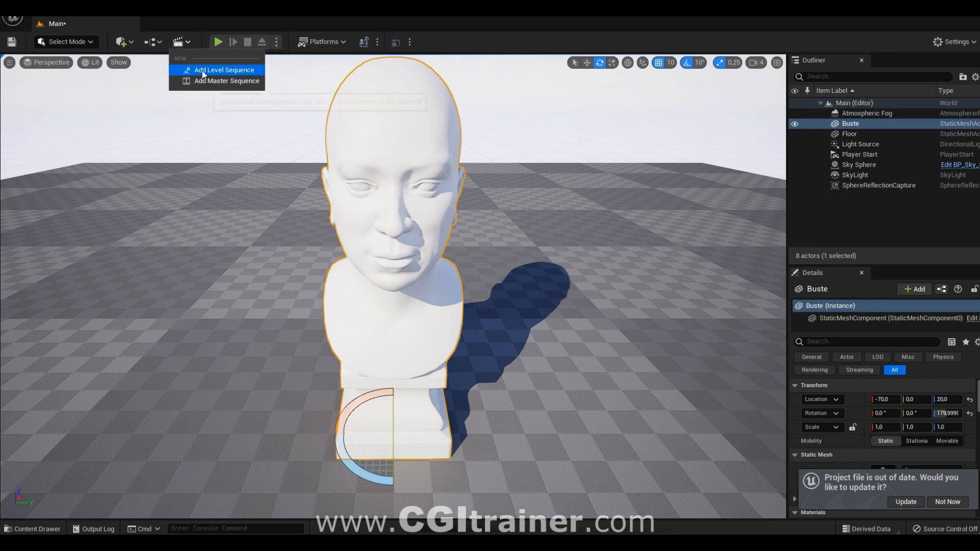
pyautogui.click(231, 69)
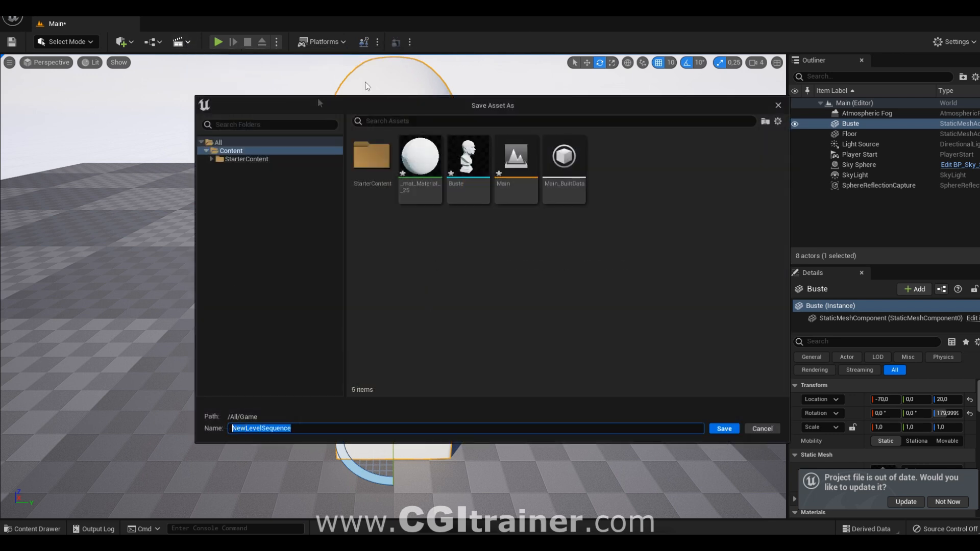
pyautogui.write('RENDERING')
pyautogui.press('Return')
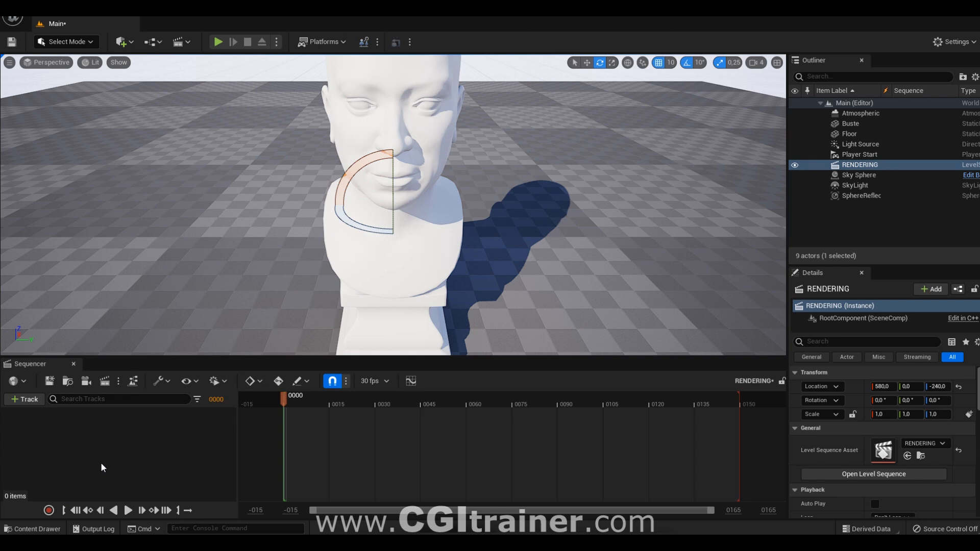
# Step: Create a cine camera in the sequence and frame the whole bust from a three-quarter angle
pyautogui.click(86, 384)
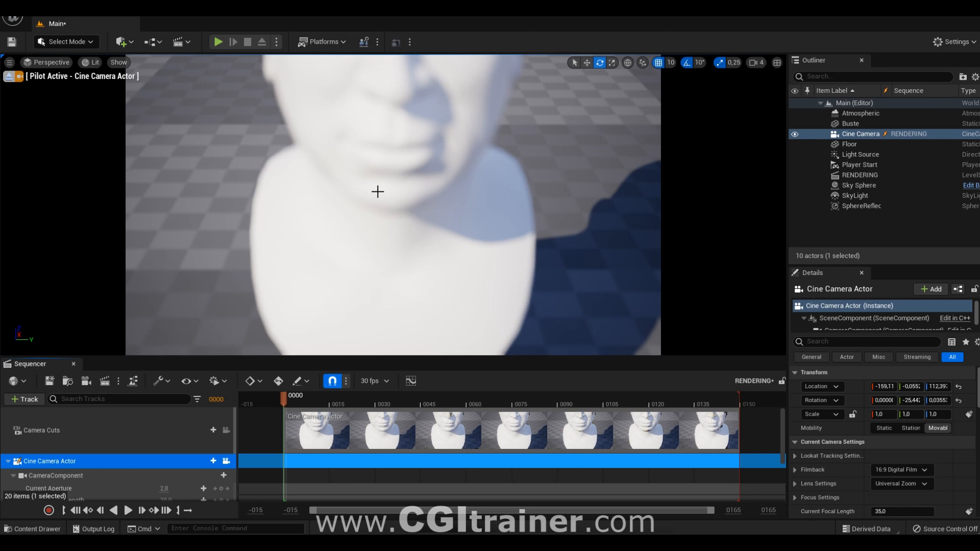
pyautogui.scroll(-8, 378, 192)
pyautogui.keyDown('alt'); pyautogui.moveTo(377, 193); pyautogui.dragTo(392, 152); pyautogui.keyUp('alt')
pyautogui.scroll(4, 378, 191)
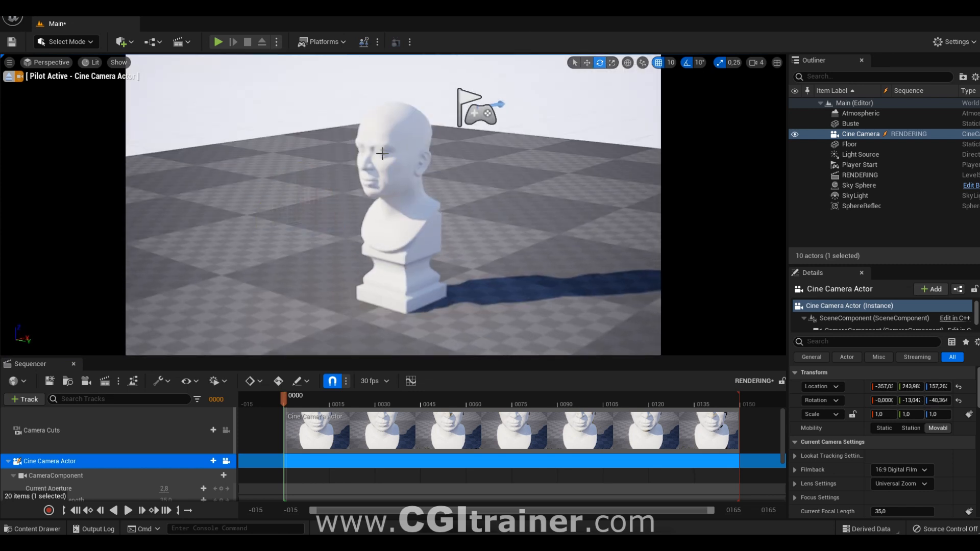
# Step: Stop piloting the cine camera and switch the viewport back to the Cine Camera Actor view
pyautogui.click(8, 78)
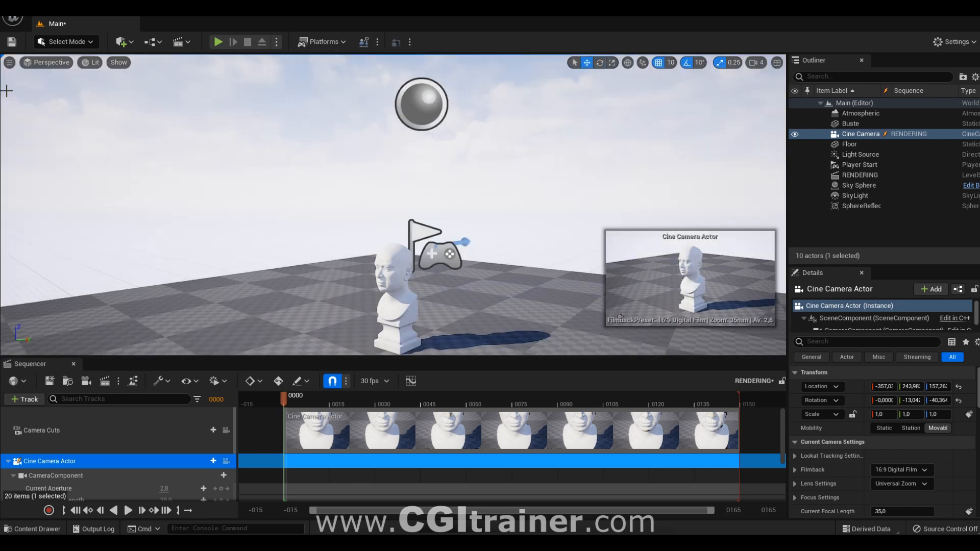
pyautogui.click(51, 62)
pyautogui.click(63, 176)
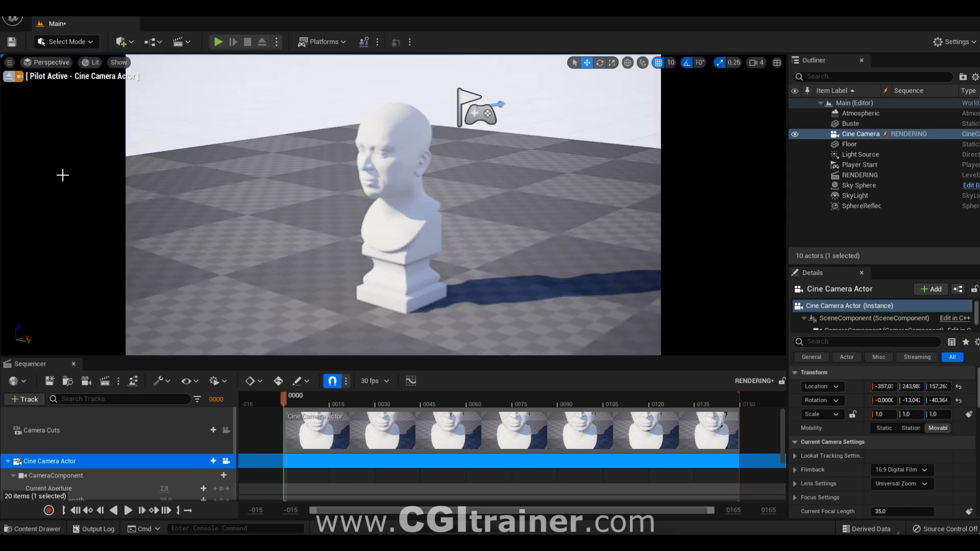
# Step: Shorten the camera cut section to a single frame at the start of the sequence
pyautogui.moveTo(738, 423); pyautogui.dragTo(287, 427)
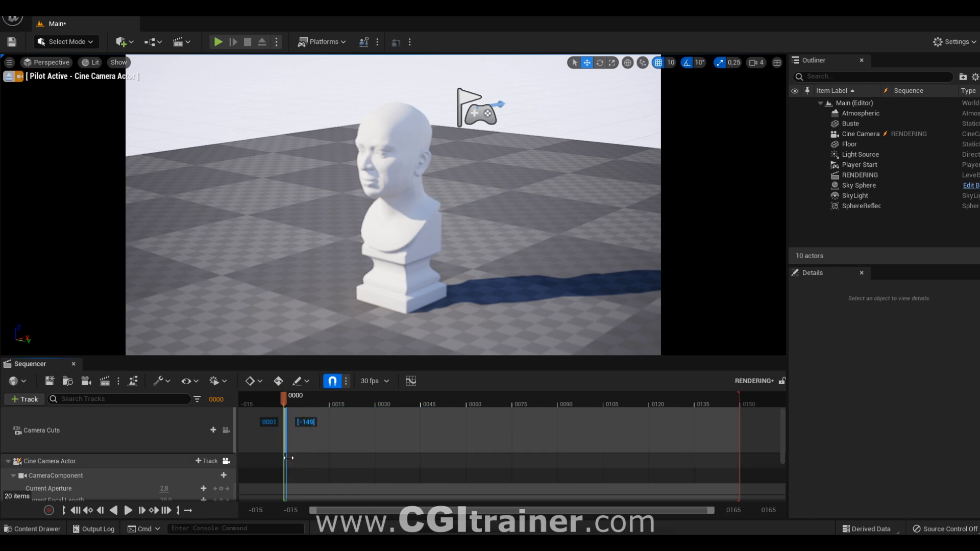
pyautogui.keyDown('ctrl'); pyautogui.scroll(10, 293, 460); pyautogui.keyUp('ctrl')
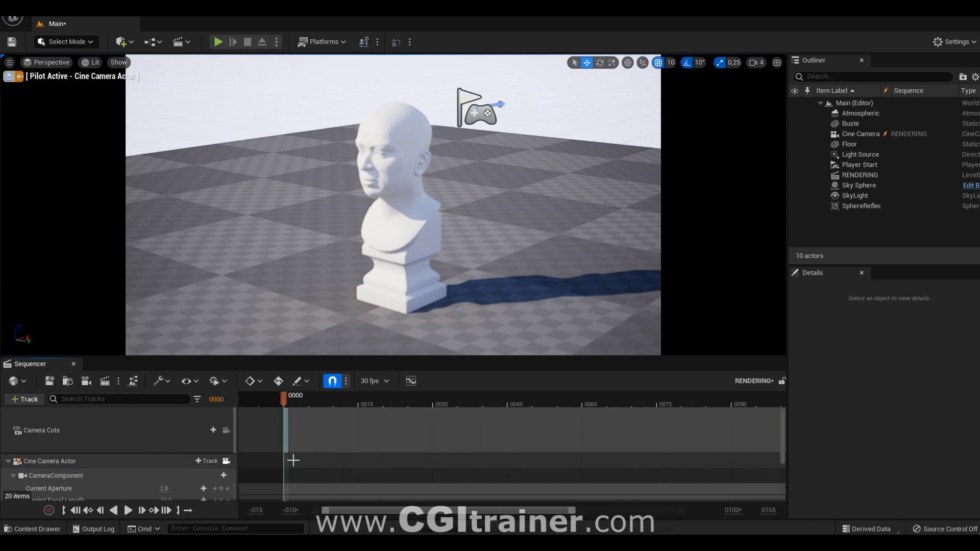
pyautogui.keyDown('ctrl'); pyautogui.scroll(8, 294, 460); pyautogui.keyUp('ctrl')
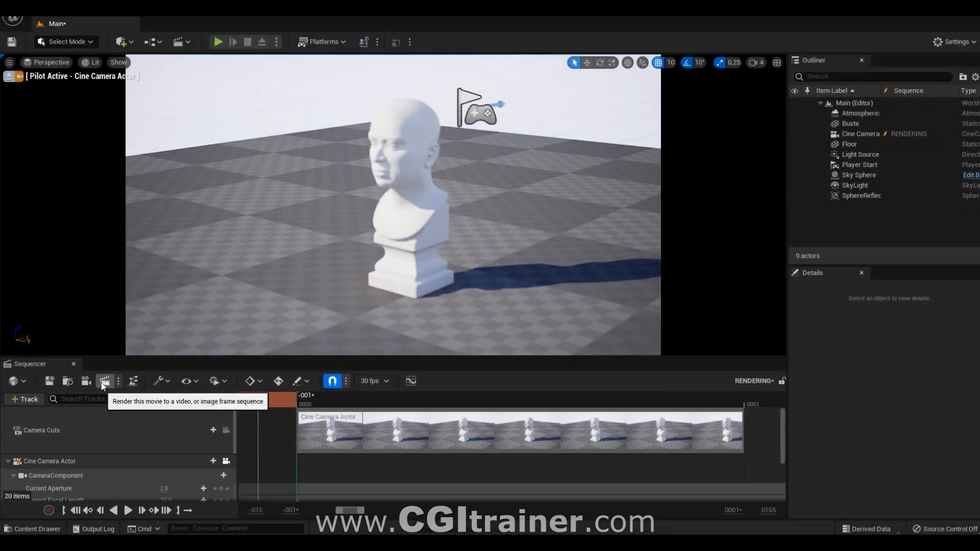
# Step: Send the sequence to the Movie Render Queue and review the JPG export and output settings of the RENDERING job
pyautogui.click(104, 383)
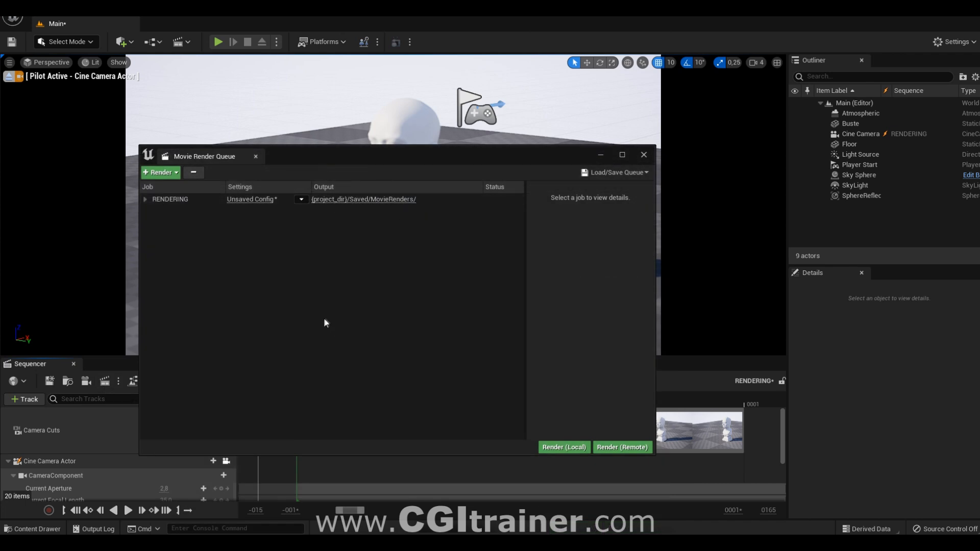
pyautogui.click(248, 202)
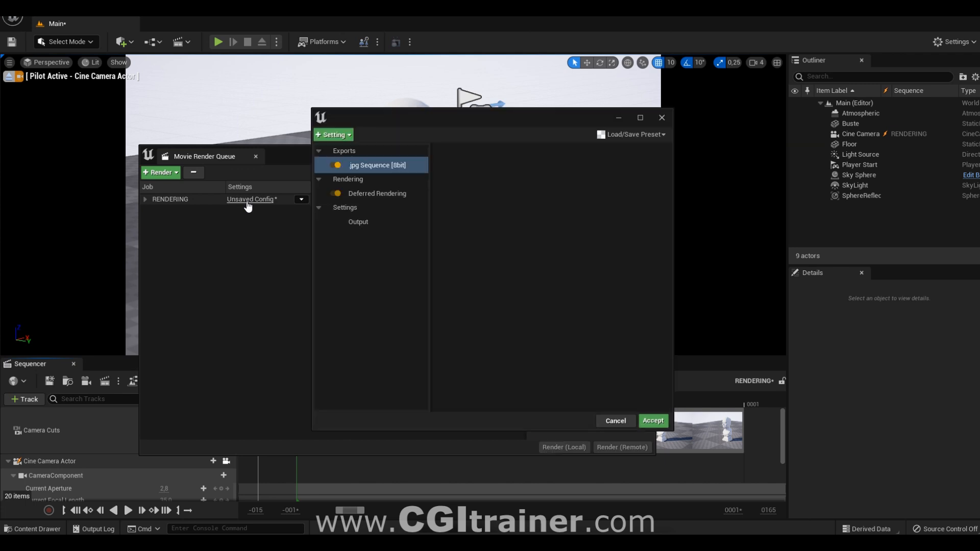
pyautogui.click(361, 165)
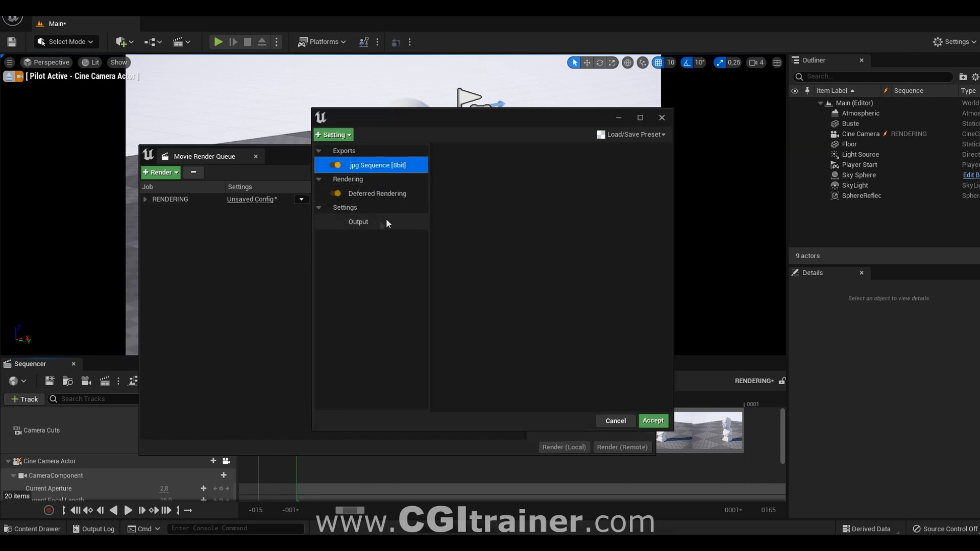
pyautogui.click(367, 222)
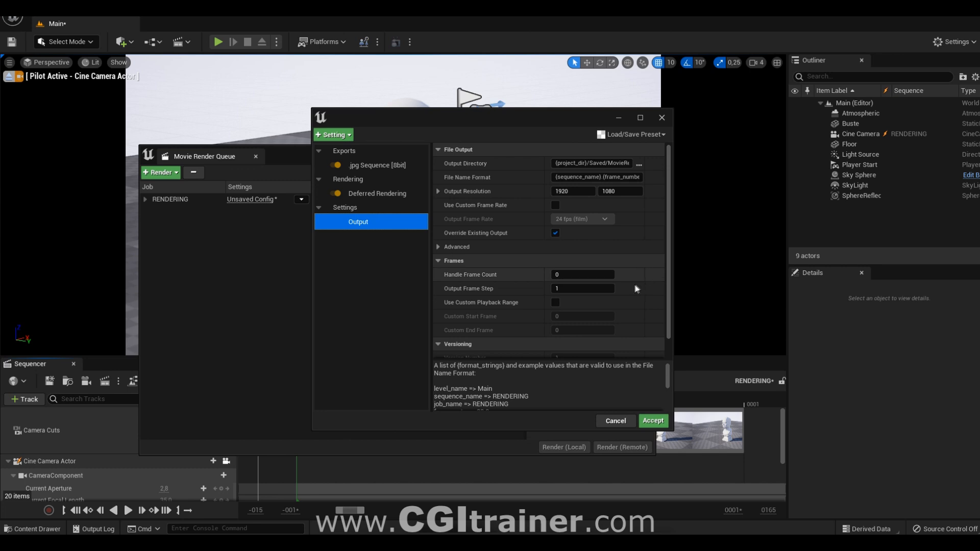
pyautogui.scroll(-1, 632, 293)
pyautogui.scroll(1, 632, 298)
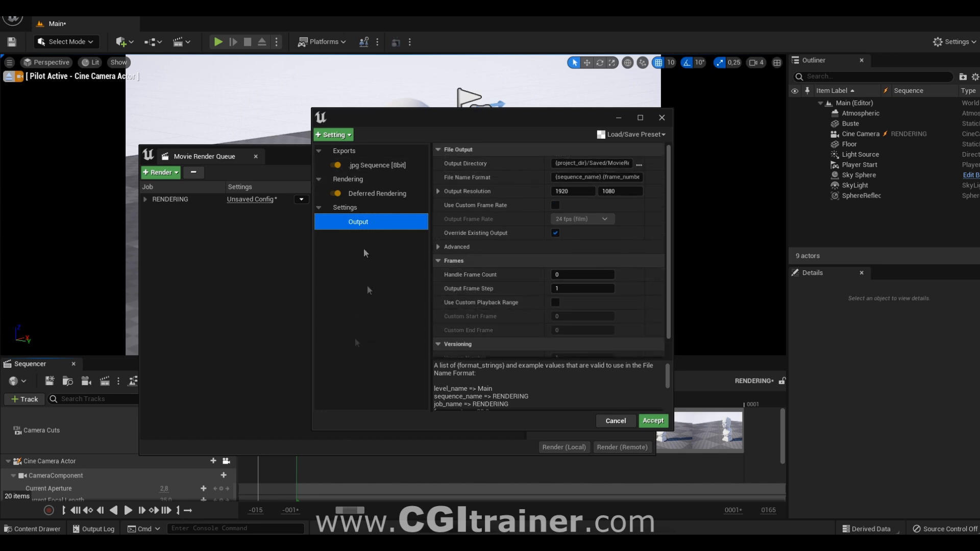
# Step: Replace the 8-bit JPG sequence export with a 16-bit EXR sequence
pyautogui.click(338, 134)
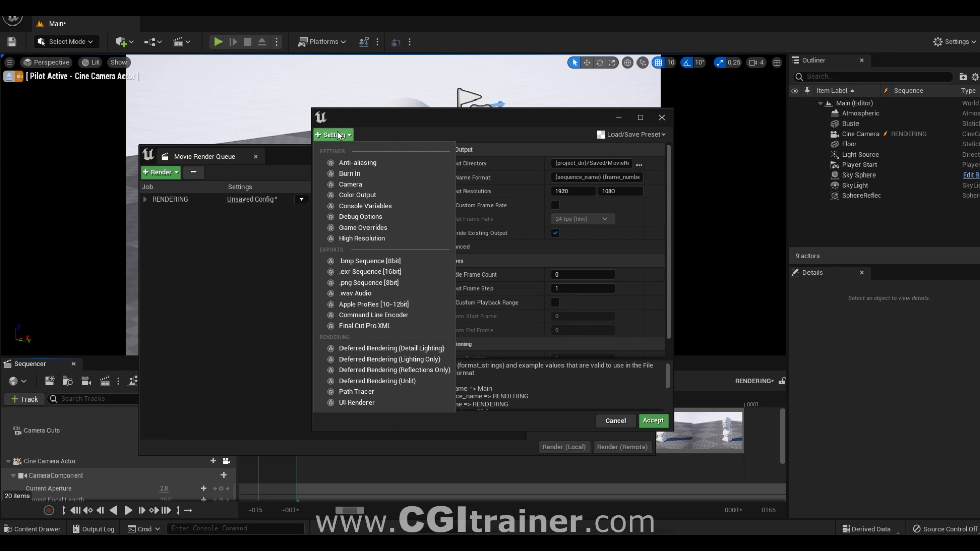
pyautogui.click(372, 271)
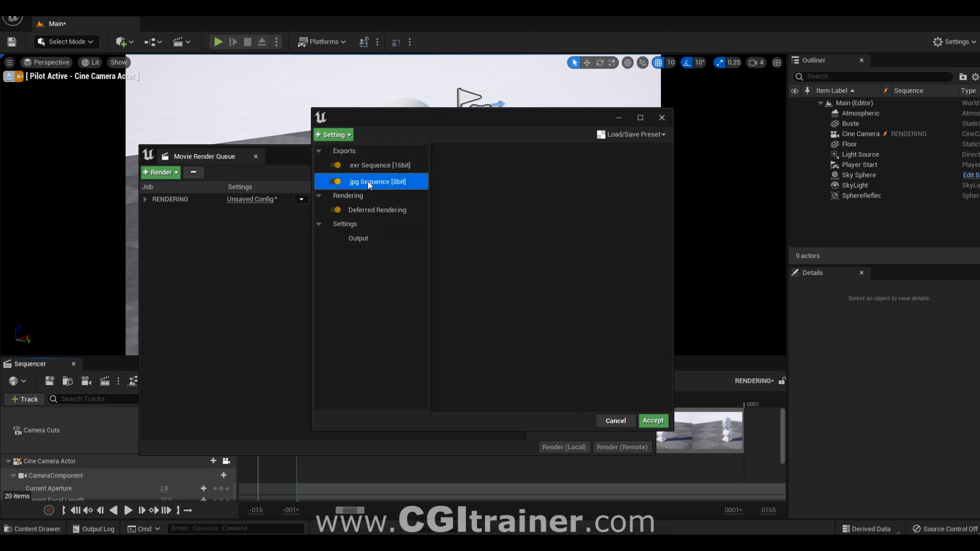
pyautogui.press('Delete')
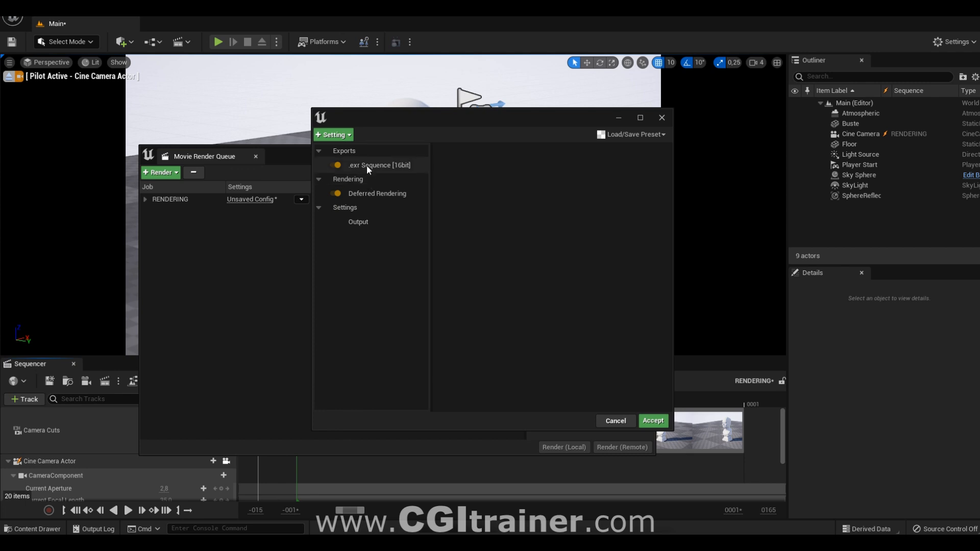
# Step: Keep PIZ compression for the EXR sequence, accept the job settings and render the queue locally
pyautogui.click(367, 165)
pyautogui.click(586, 163)
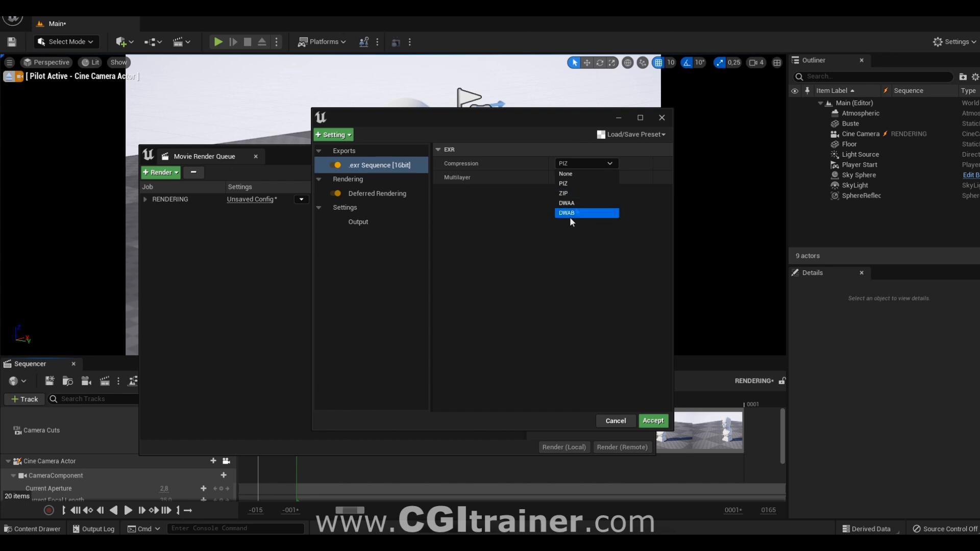
pyautogui.click(521, 289)
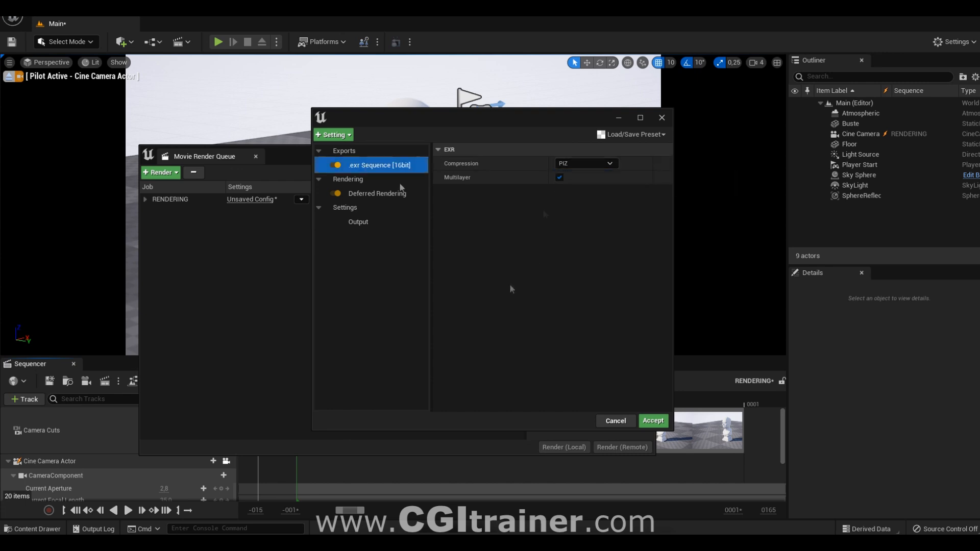
pyautogui.click(653, 421)
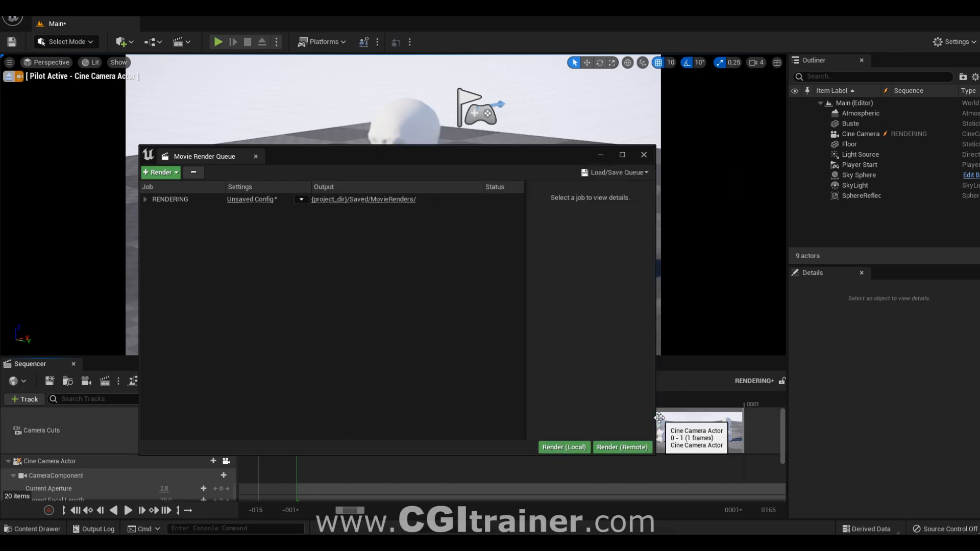
pyautogui.click(561, 448)
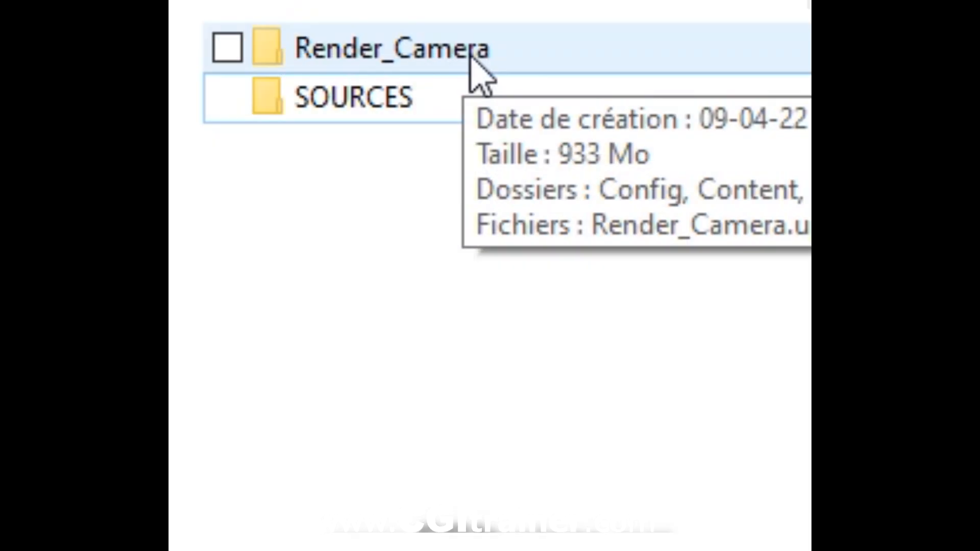
# Step: Switch to File Explorer, find RENDERING.0000.exr inside the Render_Camera project folder and load it into Nuke
pyautogui.click(471, 58)
pyautogui.doubleClick(471, 57)
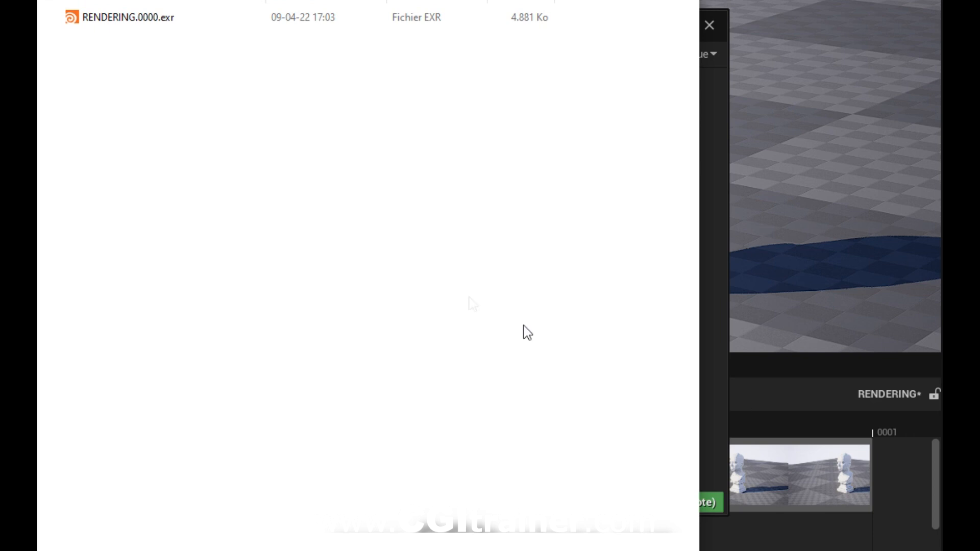
pyautogui.click(155, 21)
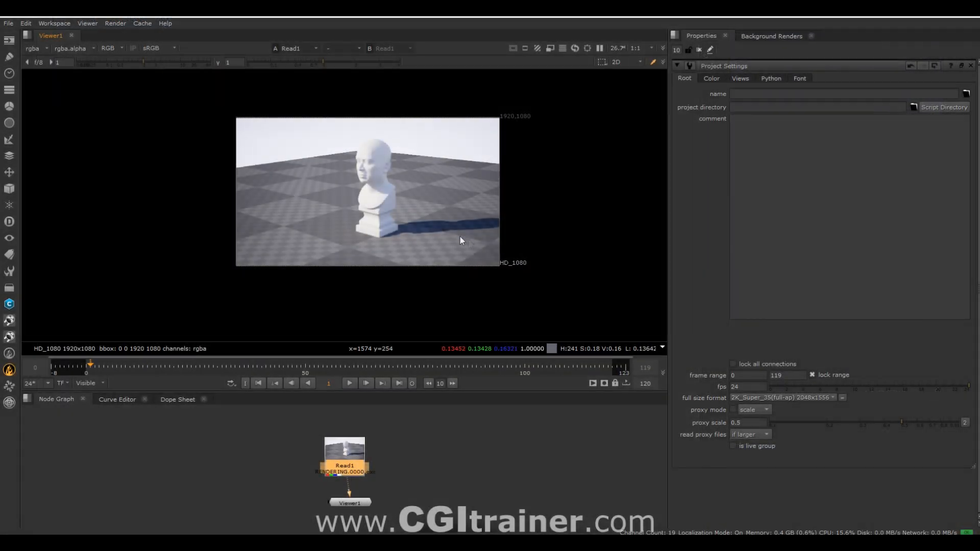
# Step: Examine the rendered bust image and its Read node in Nuke
pyautogui.scroll(1, 529, 174)
pyautogui.scroll(4, 409, 458)
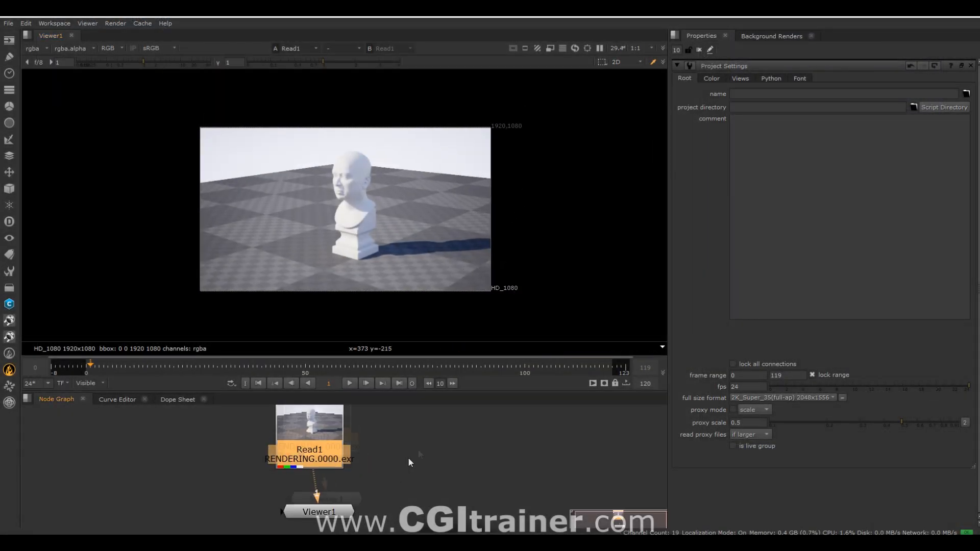
pyautogui.click(343, 486)
pyautogui.scroll(2, 347, 491)
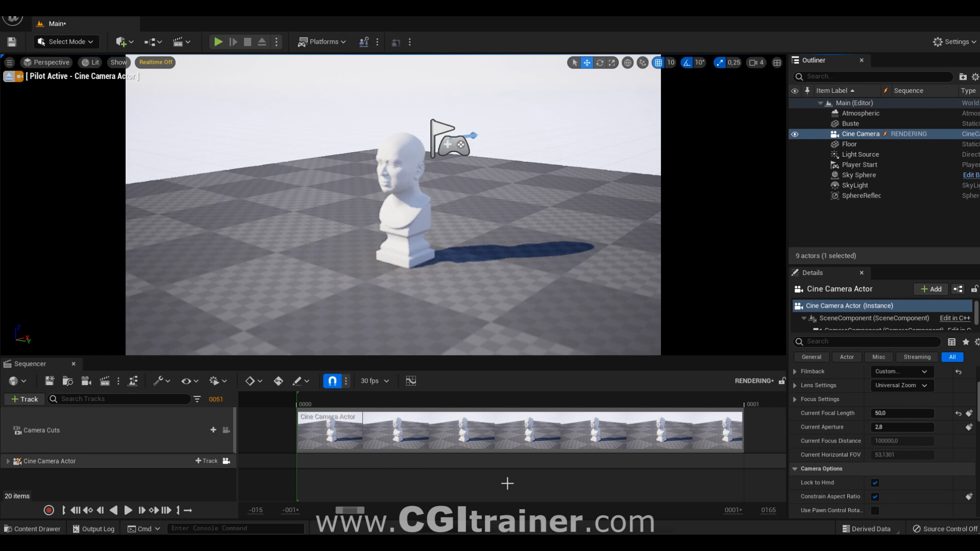
# Step: Reopen the RENDERING job's configuration in the Movie Render Queue, add a Color Output setting and enable Disable Tone Curve
pyautogui.click(104, 381)
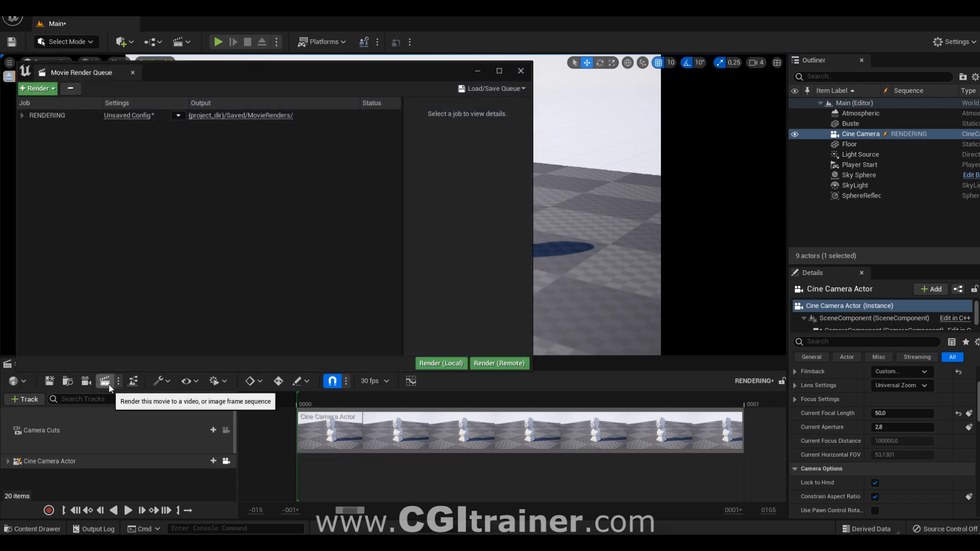
pyautogui.click(128, 115)
pyautogui.click(334, 135)
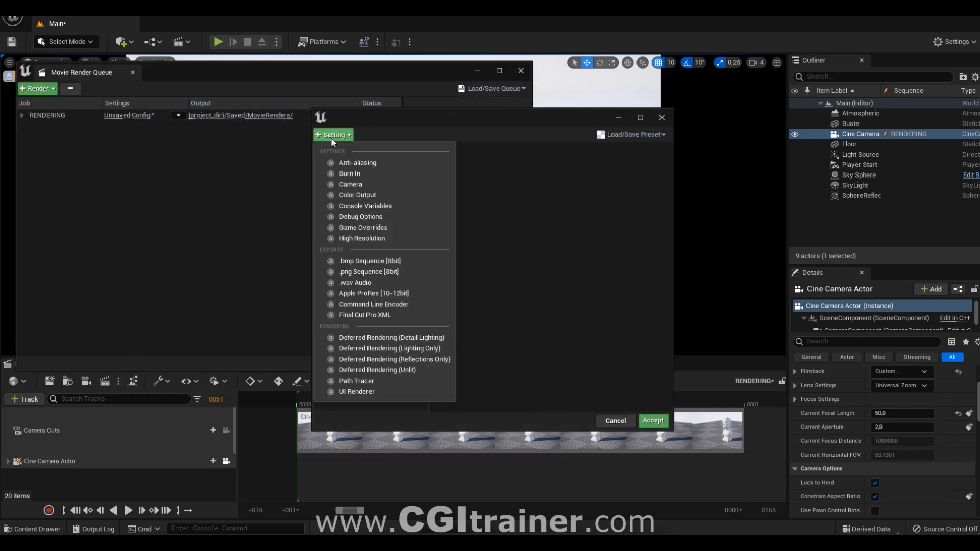
pyautogui.click(349, 196)
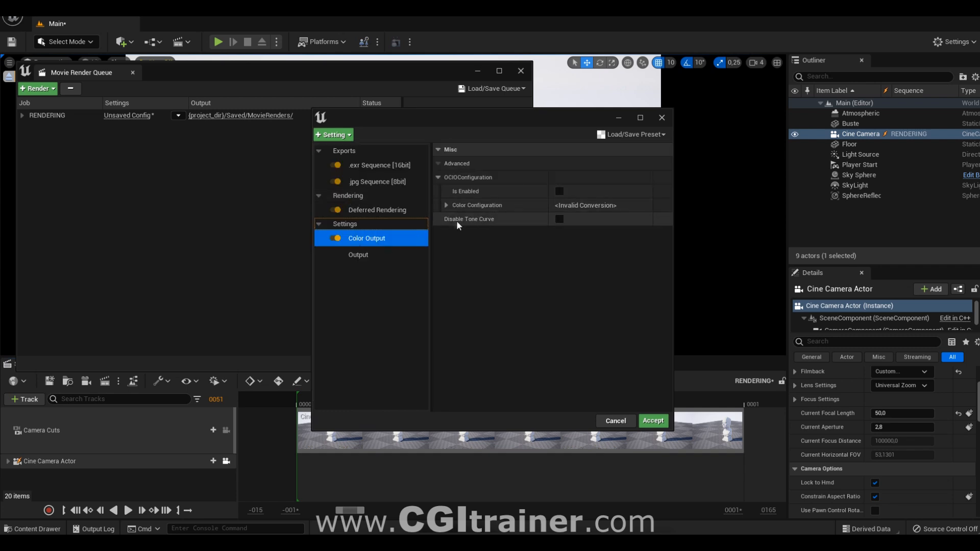
pyautogui.click(562, 217)
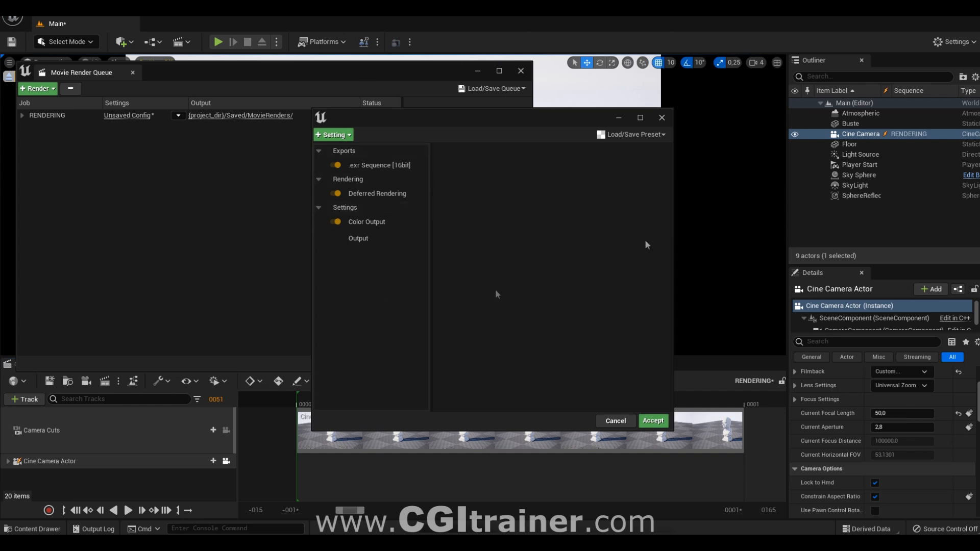
# Step: Save the render configuration as a preset named PRESET_JYA in Content, and open the project's Content folder in File Explorer
pyautogui.click(645, 136)
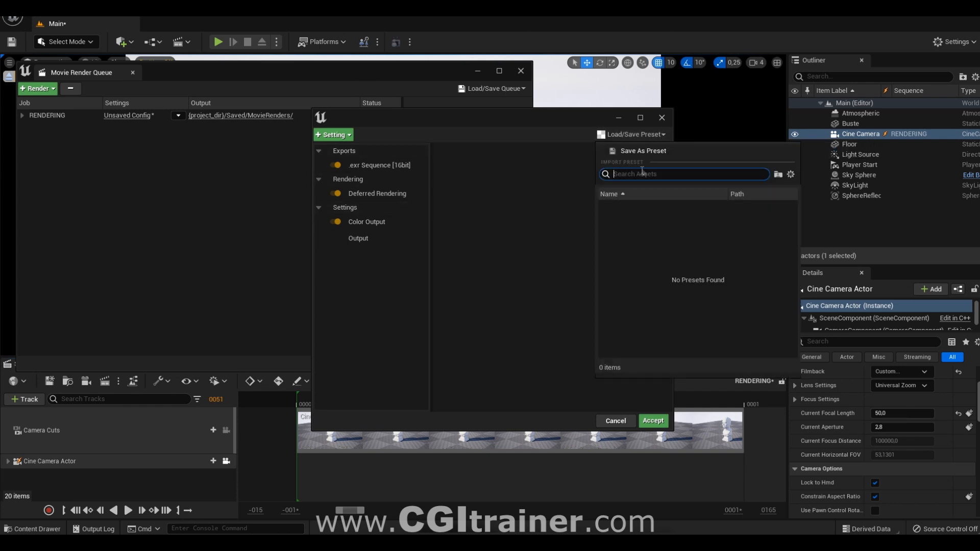
pyautogui.click(643, 150)
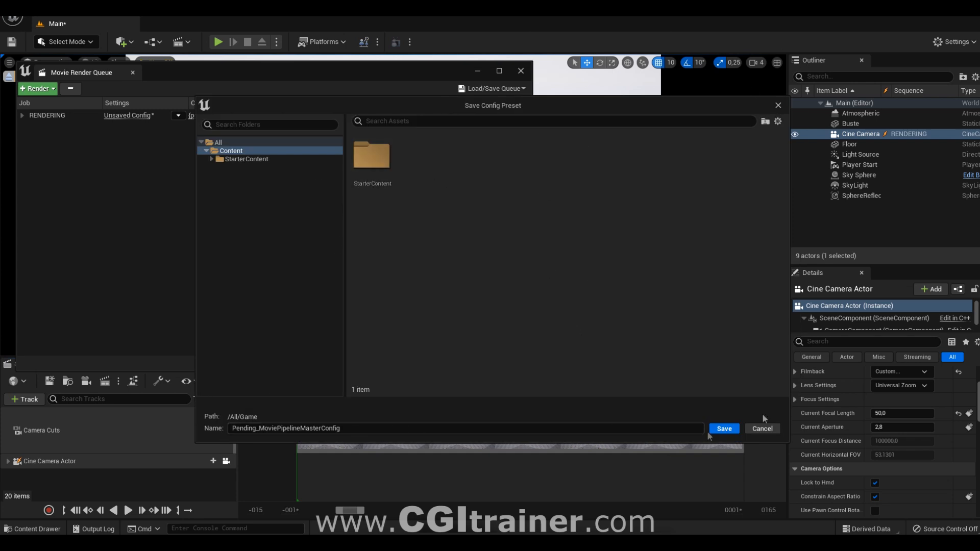
pyautogui.moveTo(350, 430); pyautogui.dragTo(163, 440)
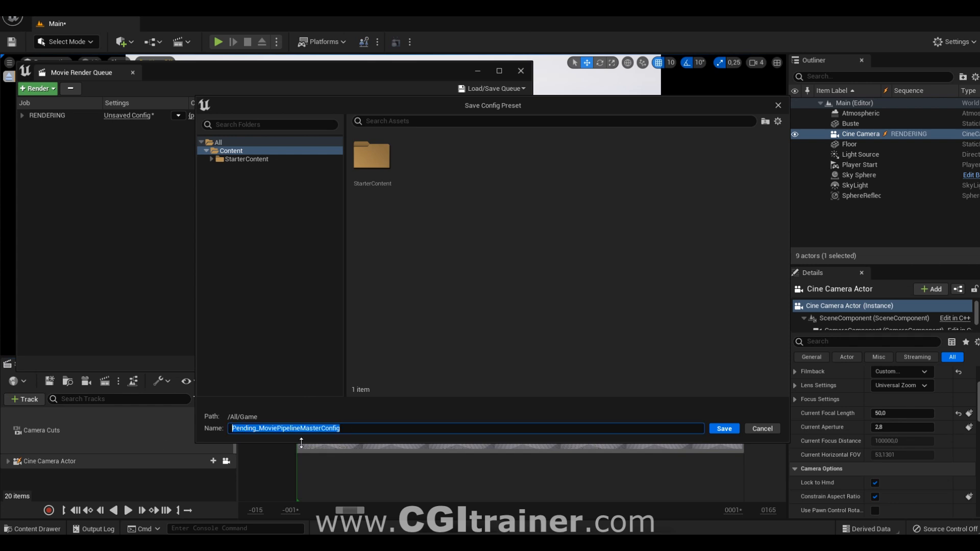
pyautogui.write('PRESET_JYA')
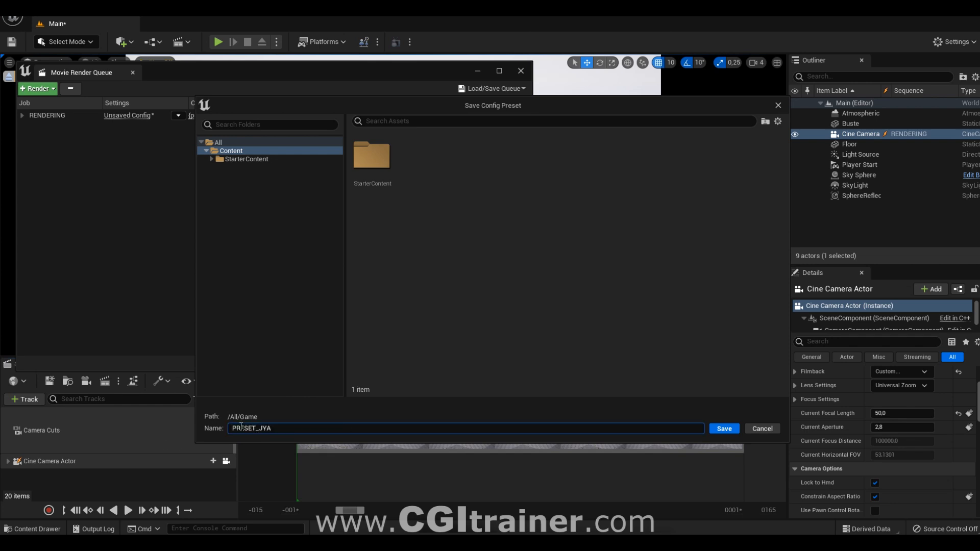
pyautogui.click(724, 428)
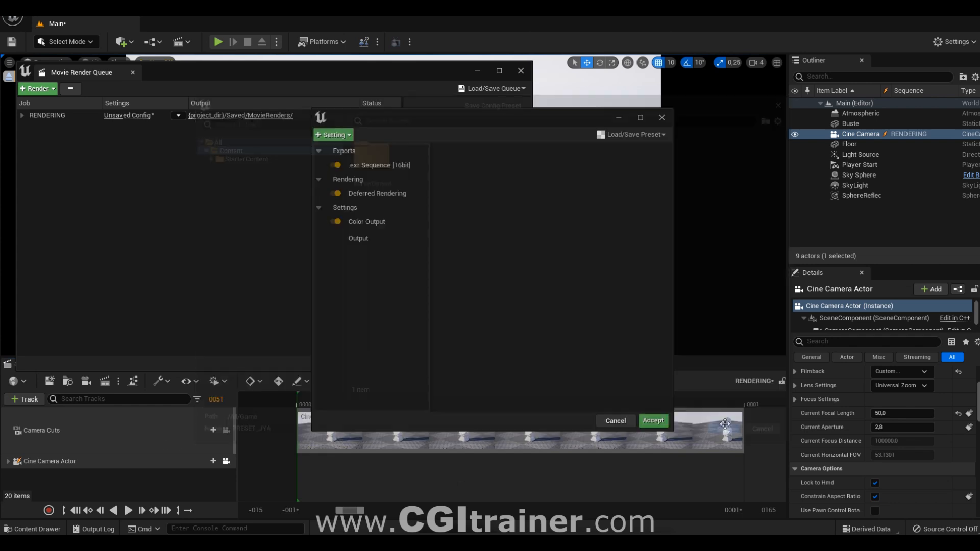
pyautogui.click(626, 134)
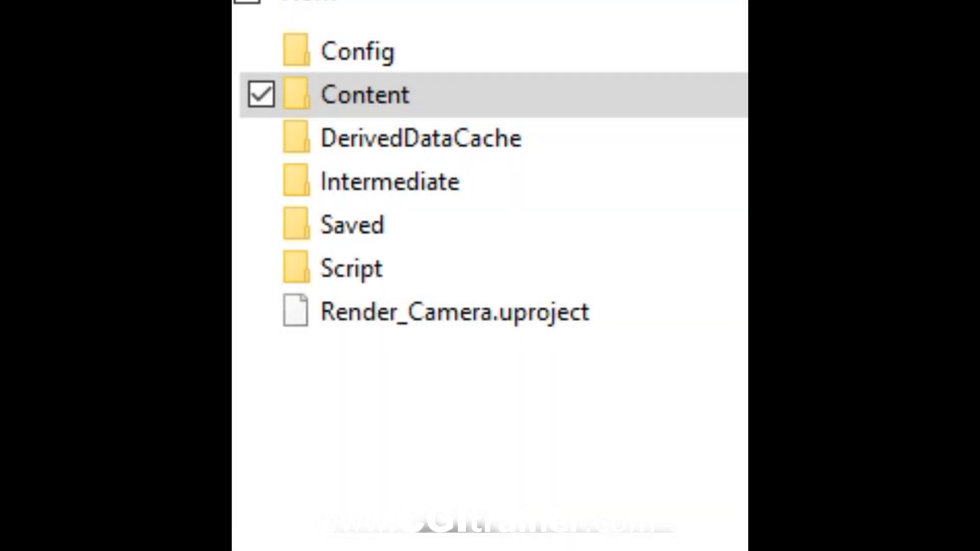
pyautogui.doubleClick(368, 101)
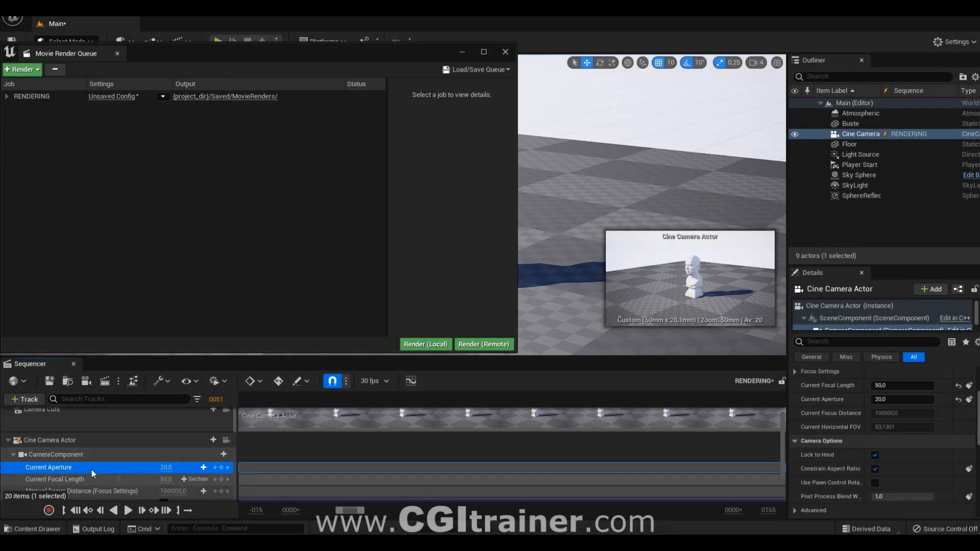
# Step: Review the CameraComponent's Current Aperture track under Cine Camera Actor in the Sequencer and render the queue locally
pyautogui.click(13, 455)
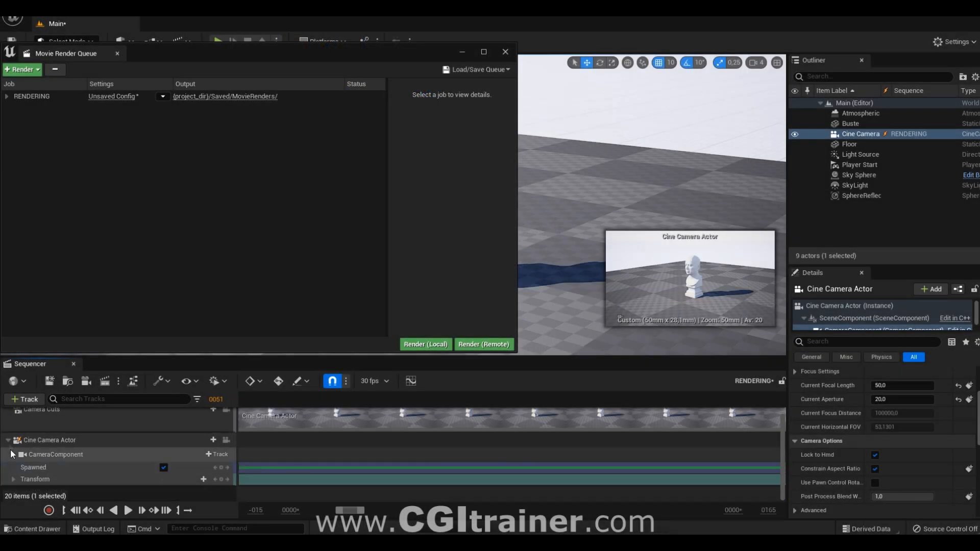
pyautogui.click(13, 455)
pyautogui.scroll(-2, 41, 470)
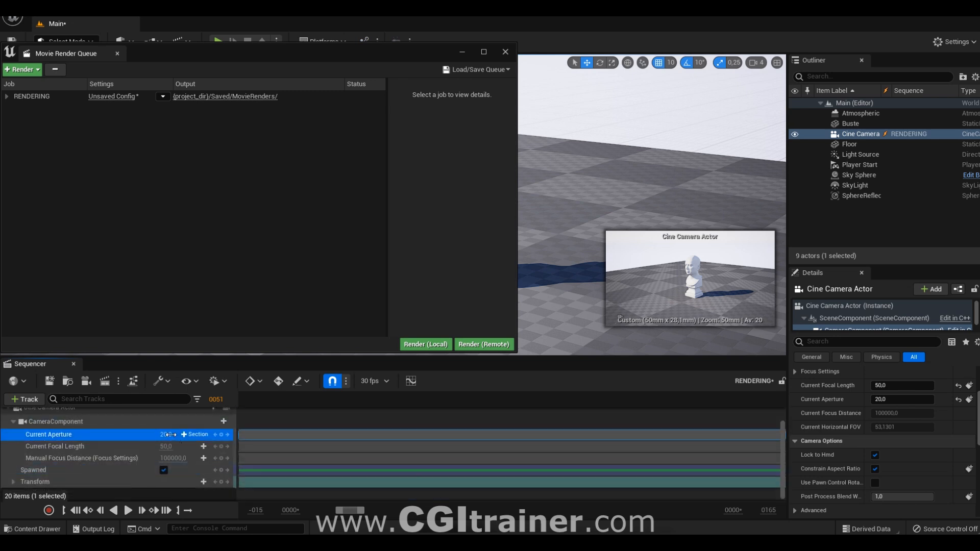
pyautogui.click(433, 343)
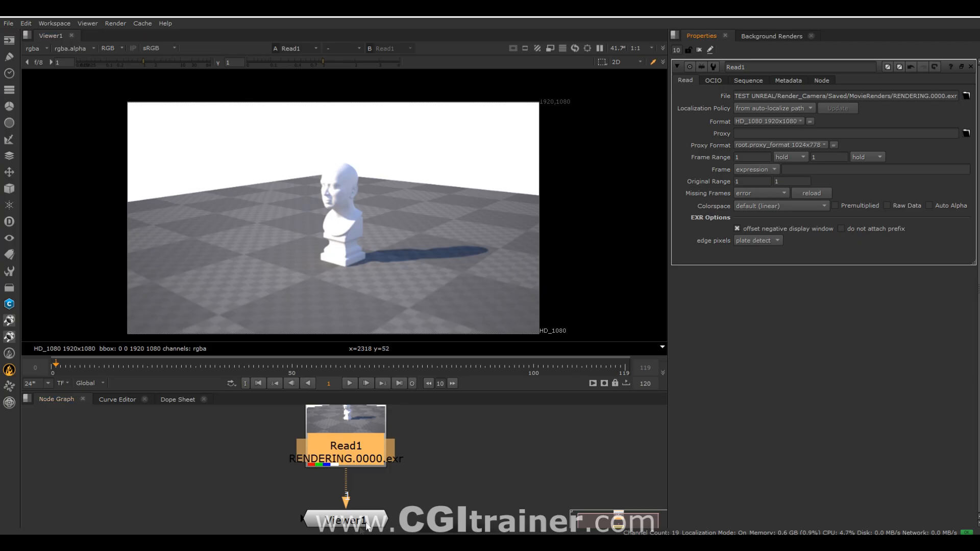
# Step: Switch to Nuke, inspect the bust up close and reload RENDERING.0000.exr in the Read1 node
pyautogui.scroll(3, 360, 232)
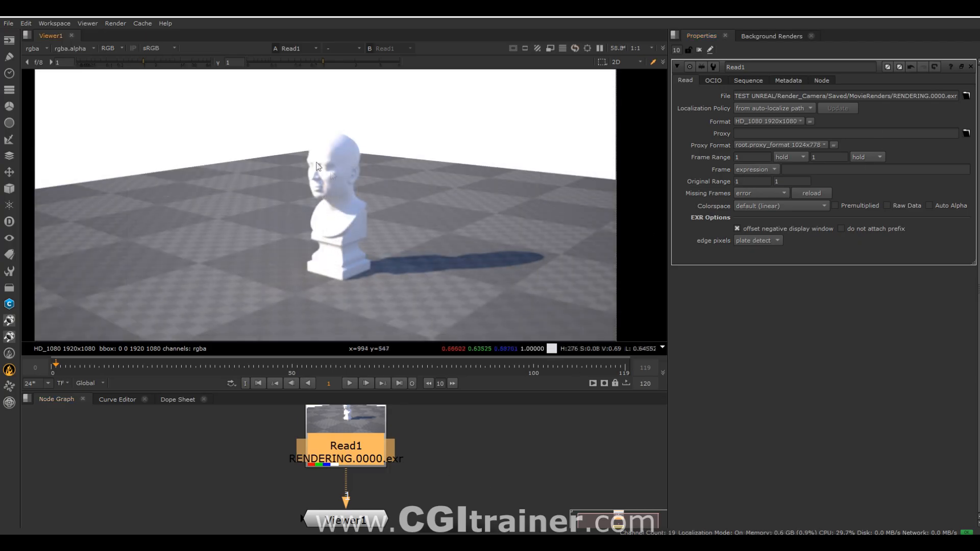
pyautogui.click(811, 193)
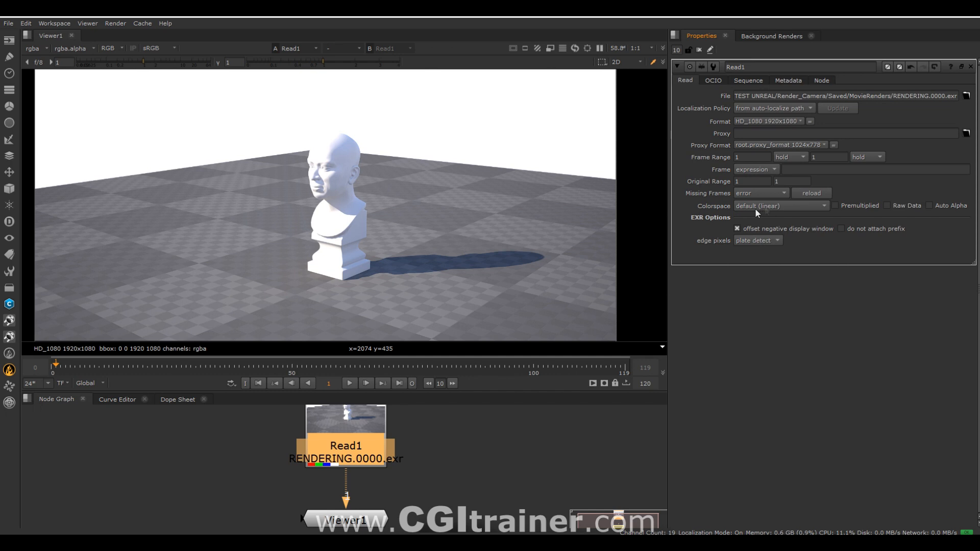
pyautogui.moveTo(516, 543)
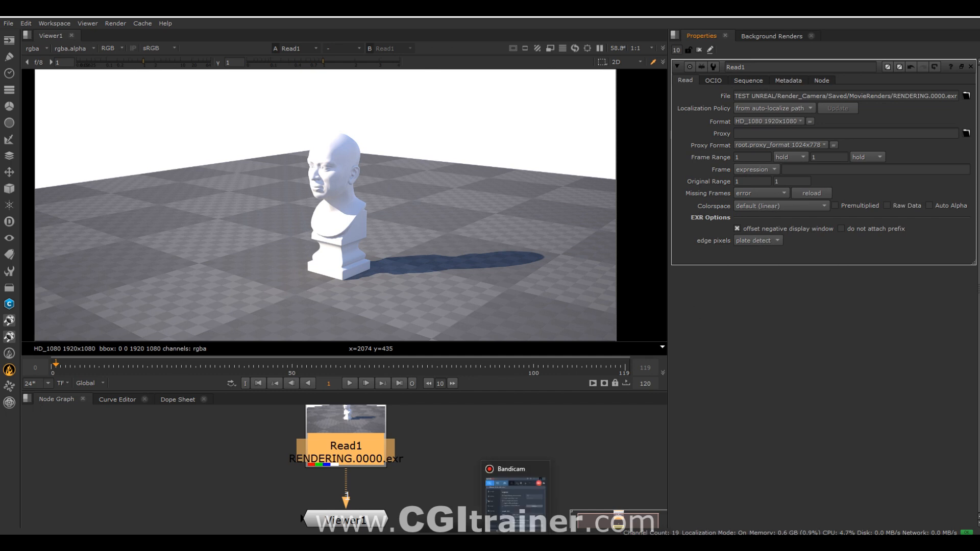